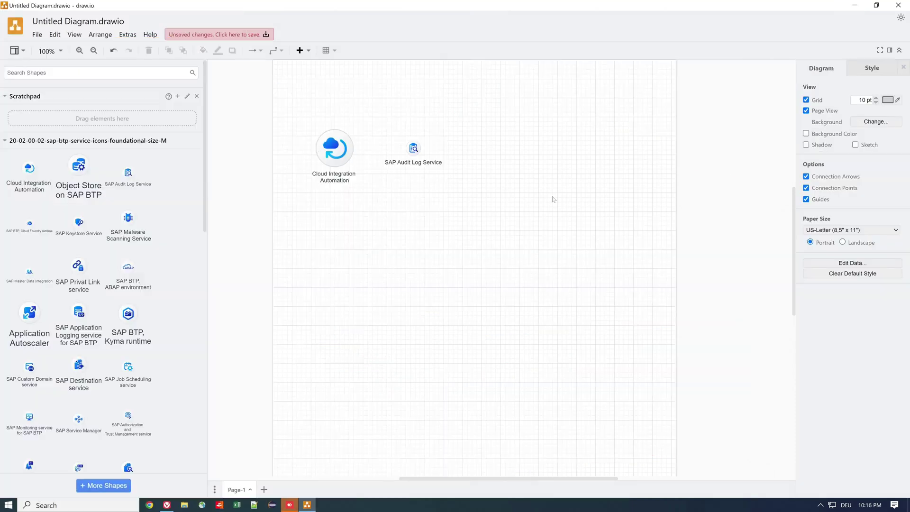
Step: Add the SAP logo from SAP Products and connect it to SAP Audit Log Service
click(28, 399)
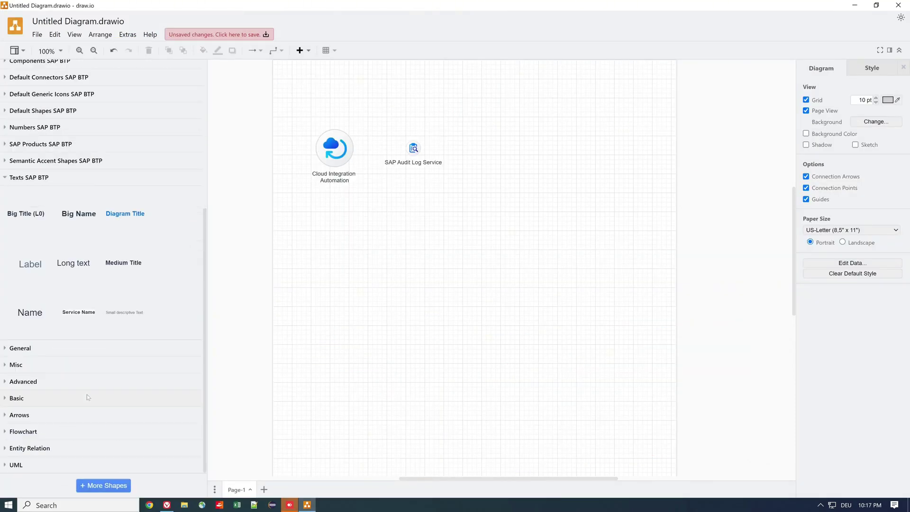
click(55, 258)
click(40, 238)
click(78, 275)
drag(391, 207, 413, 150)
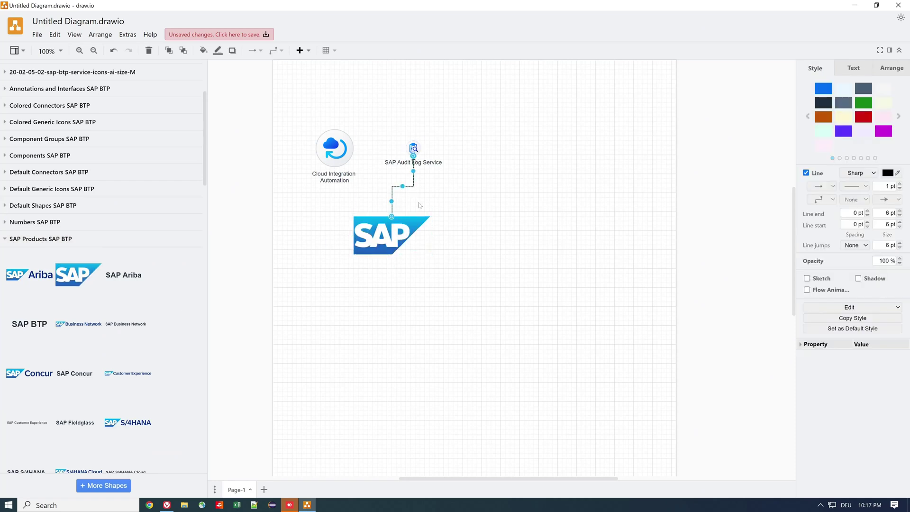
key(ctrl+z)
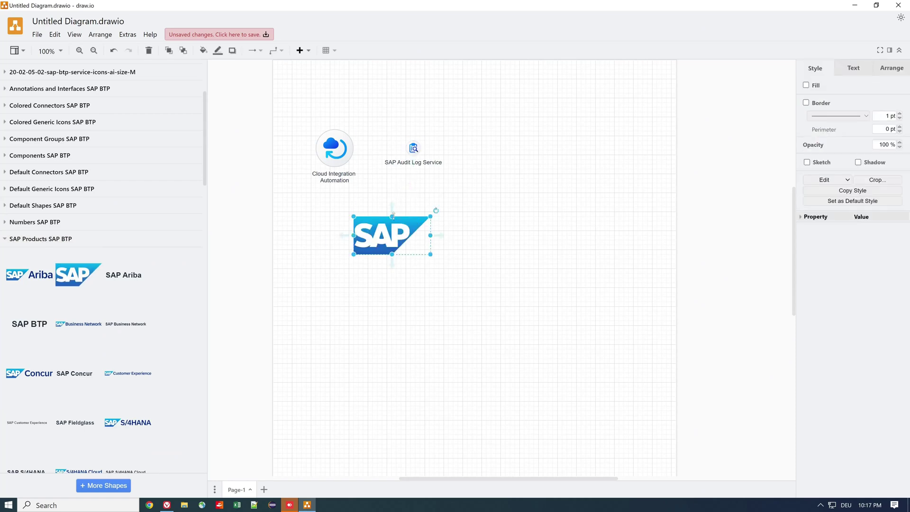
key(ctrl+y)
key(Escape)
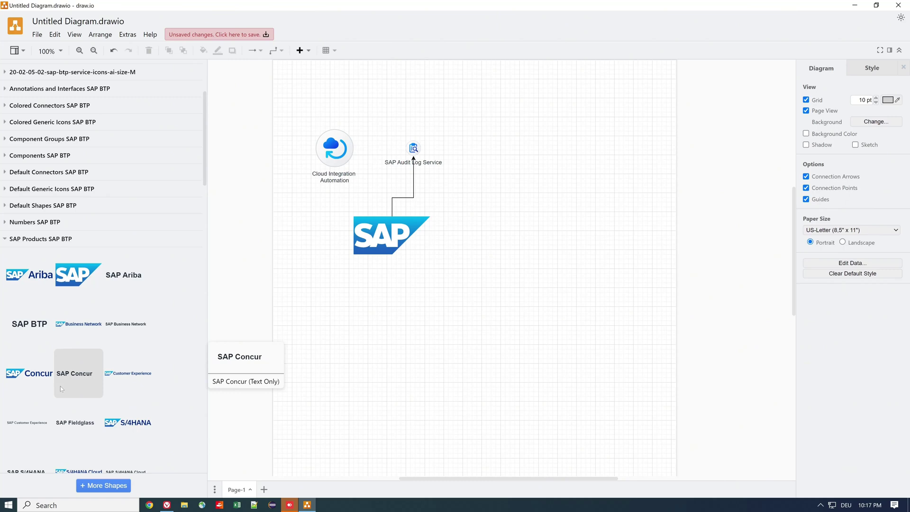
Step: Place the SAP S/4HANA logo beside it and stretch a light-blue rounded rectangle over both logos
drag(128, 422, 491, 238)
click(6, 222)
click(6, 189)
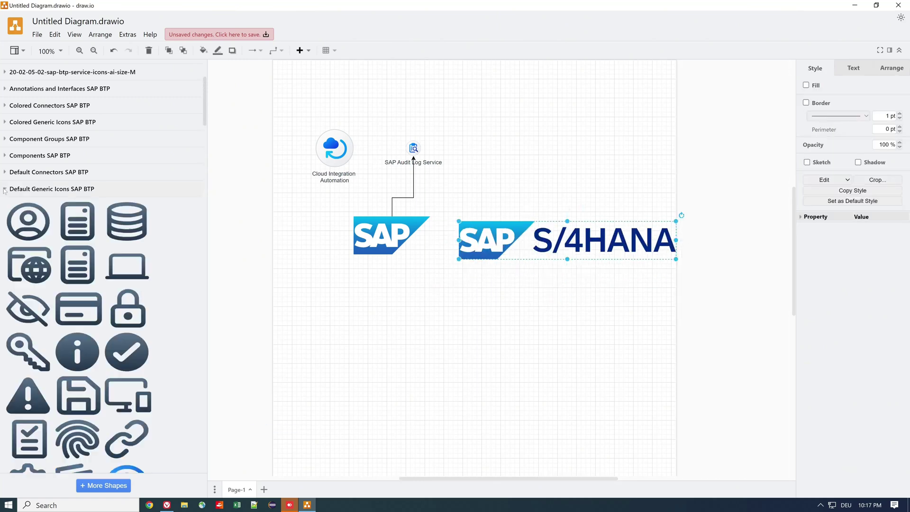
click(6, 205)
mouse_move(28, 242)
mouse_down()
mouse_move(335, 224)
mouse_move(515, 245)
mouse_up()
Step: Send the rectangle backward twice so it sits behind the logos
right_click(514, 244)
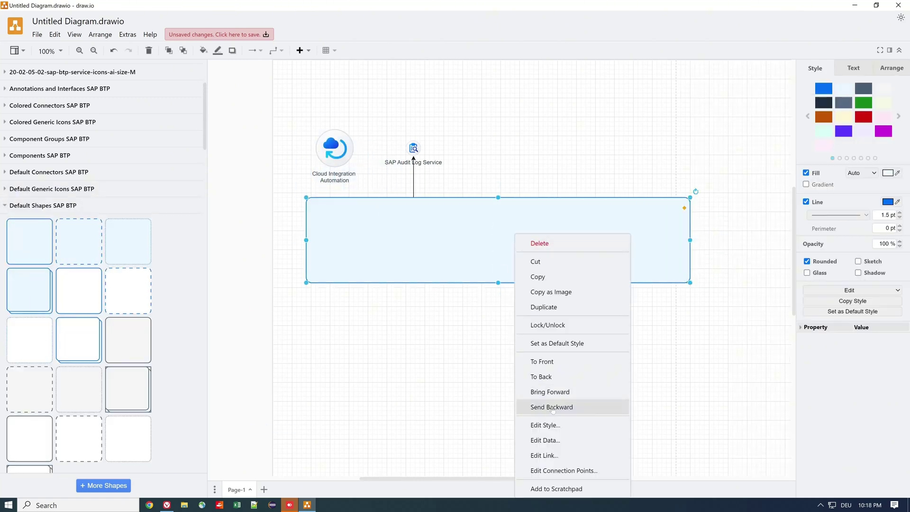
click(562, 408)
right_click(365, 221)
click(398, 395)
click(386, 321)
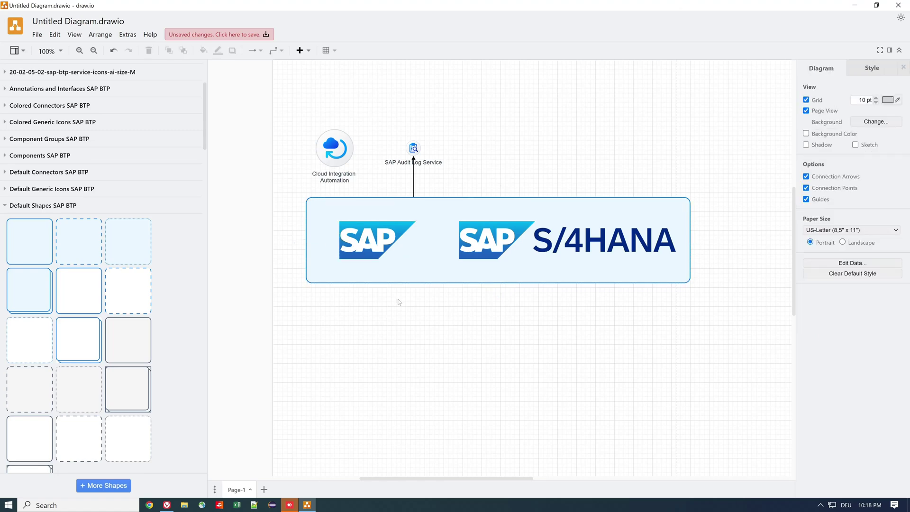
Step: Link Cloud Integration Automation to SAP Audit Log Service with a default connector
click(6, 171)
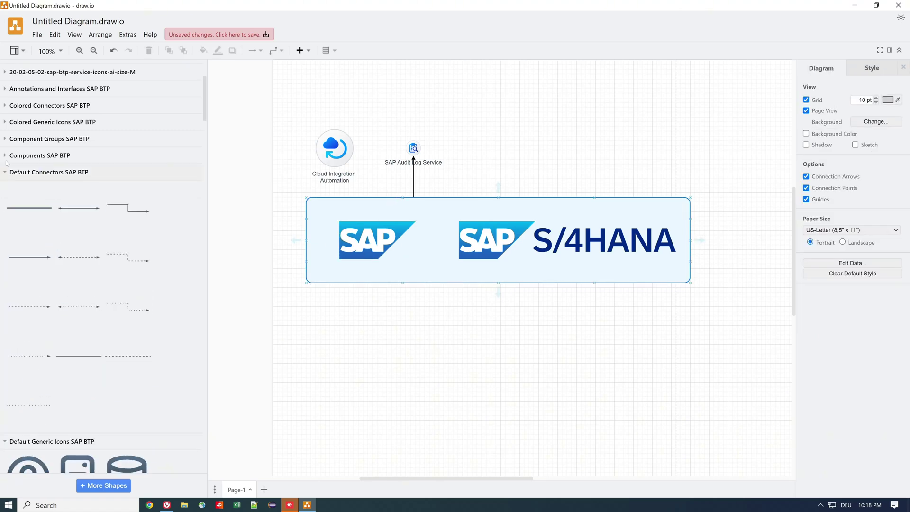
mouse_move(128, 208)
mouse_down()
mouse_move(402, 124)
mouse_move(414, 146)
mouse_up()
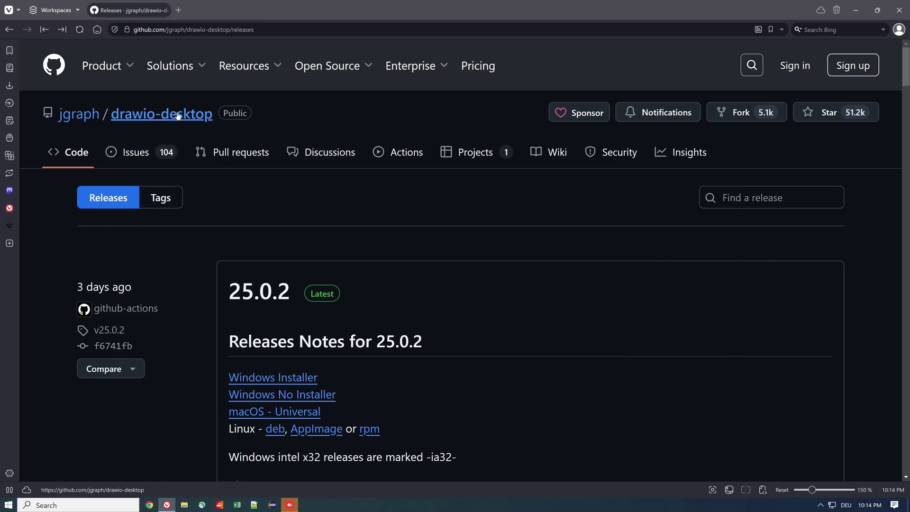
Step: Download the draw.io 25.0.2 Windows installer from the drawio-desktop releases page
click(288, 377)
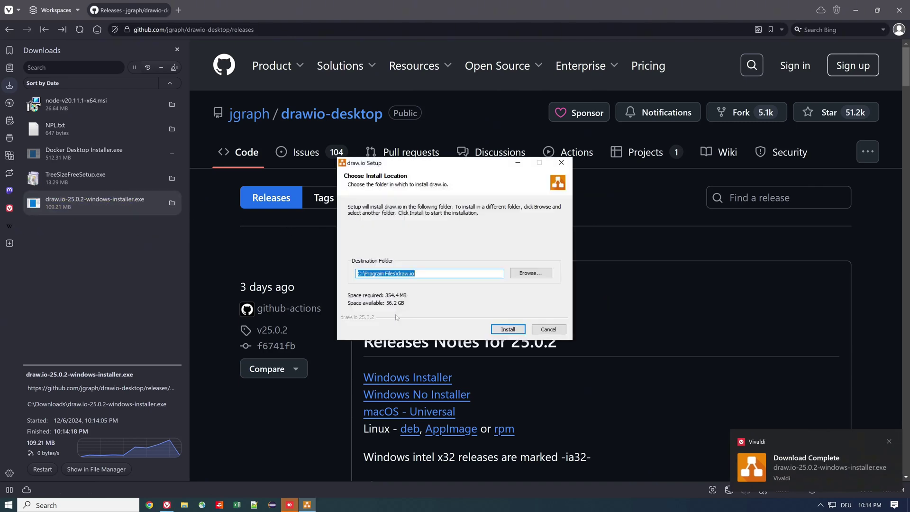
Step: Install draw.io 25.0.2 into the default folder and finish the setup wizard
click(512, 328)
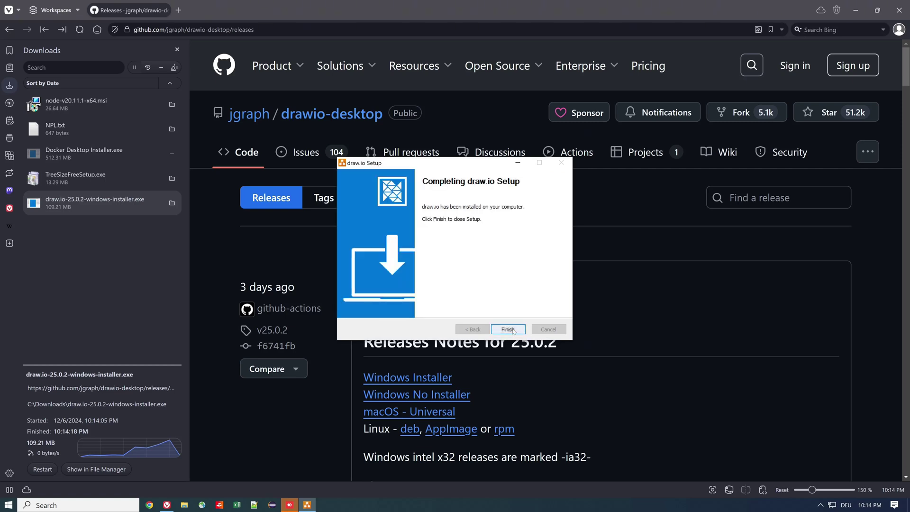
click(513, 329)
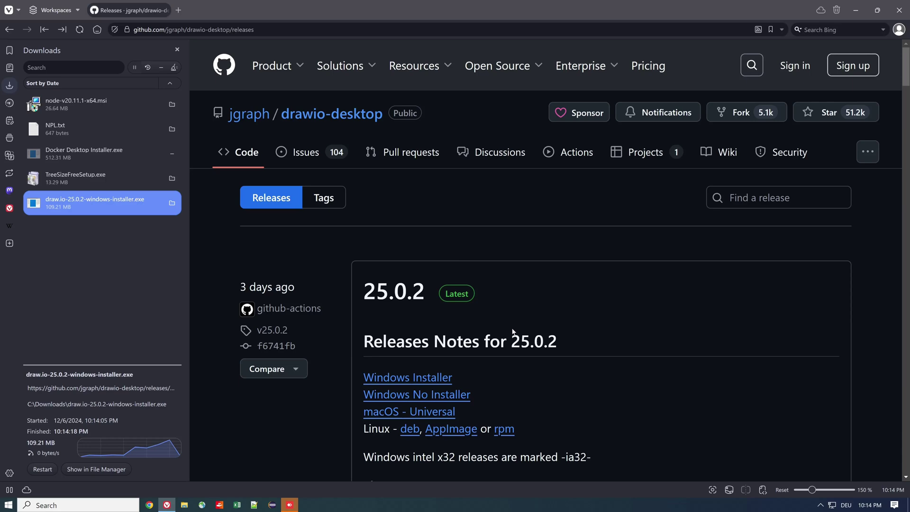
Step: Close the downloads panel and go to the GitHub for Startups page
click(179, 50)
mouse_move(175, 66)
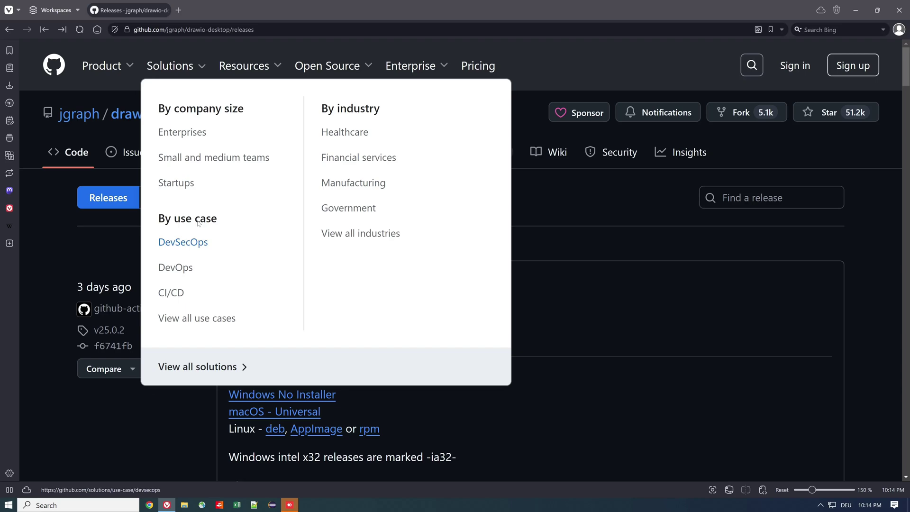
click(185, 186)
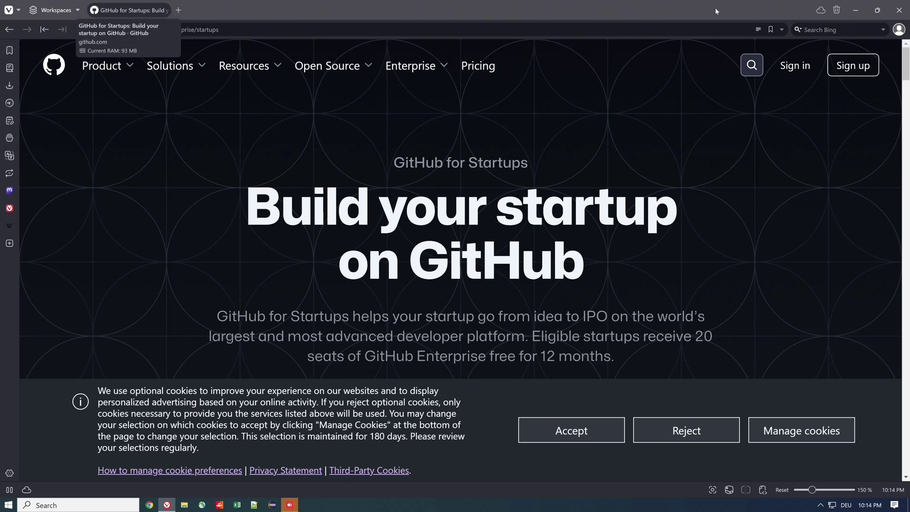
click(898, 10)
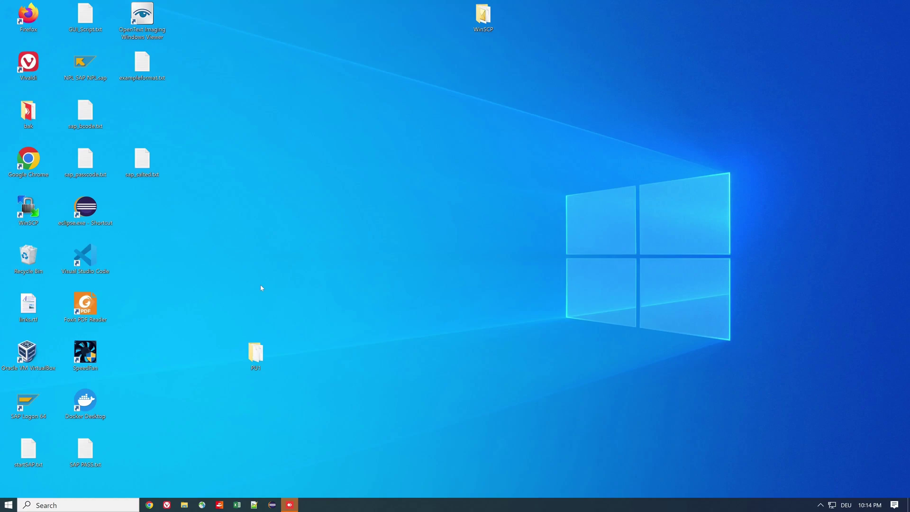
key(super)
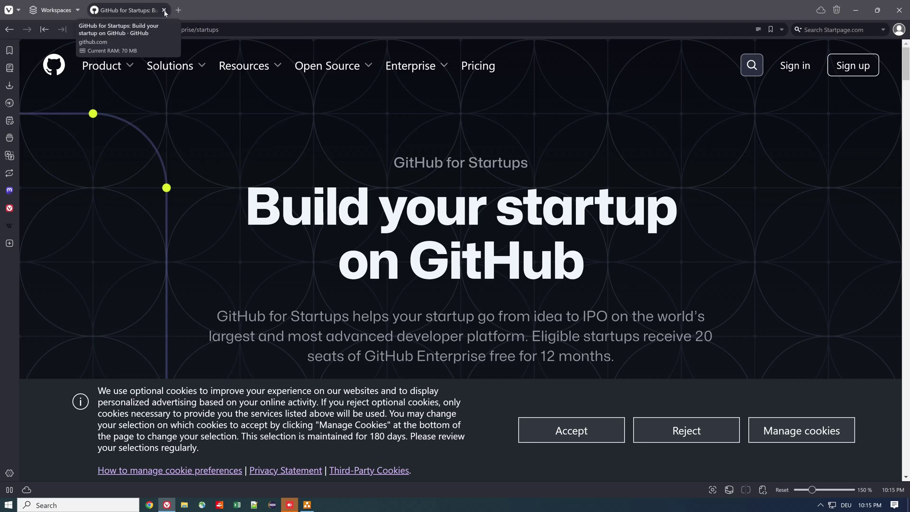
Step: Load SAP's btp-solution-diagrams drawio-config-all-in-one.json on GitHub and copy its raw contents
click(168, 10)
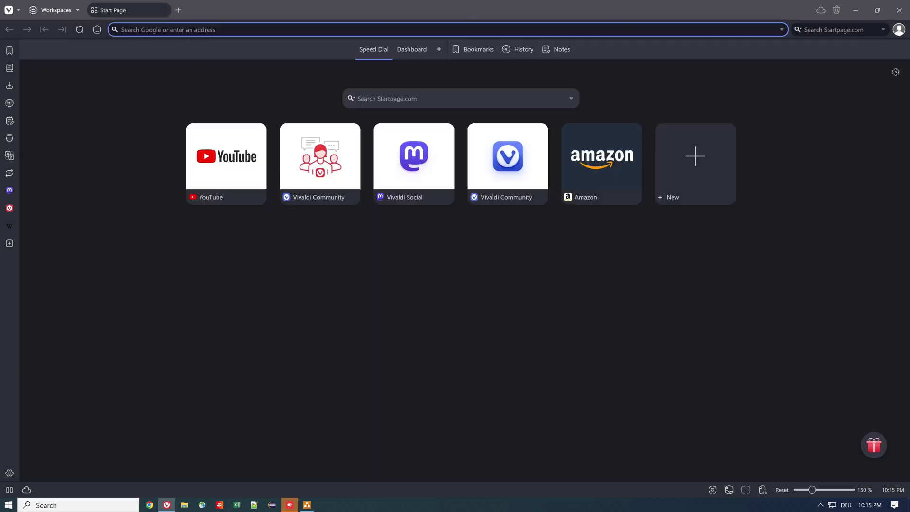
key(ctrl+v)
key(Return)
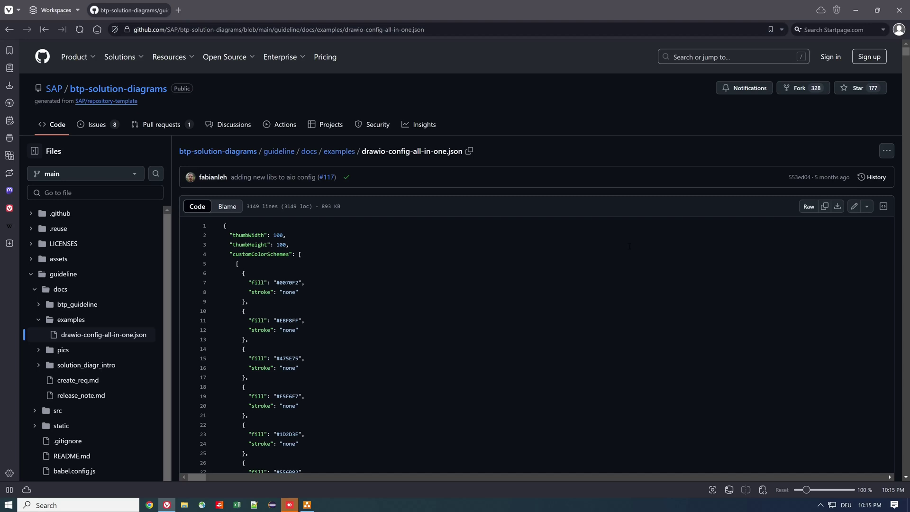
click(826, 207)
Step: Paste the copied SAP BTP JSON into draw.io's Extras > Configuration and apply it
double_click(403, 12)
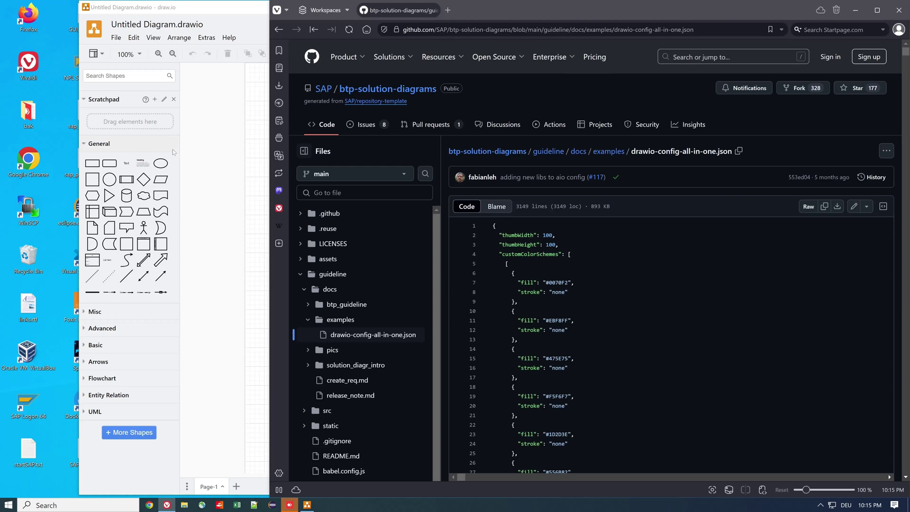
click(196, 148)
click(207, 38)
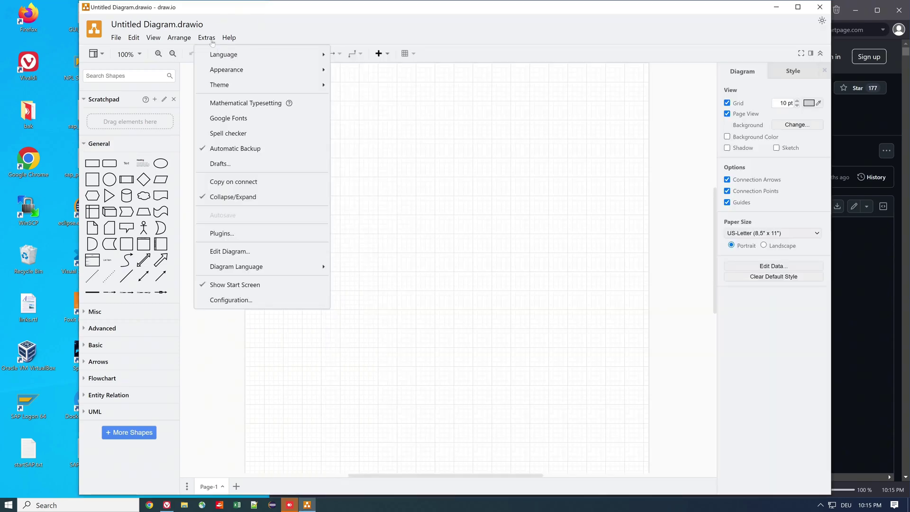
click(220, 300)
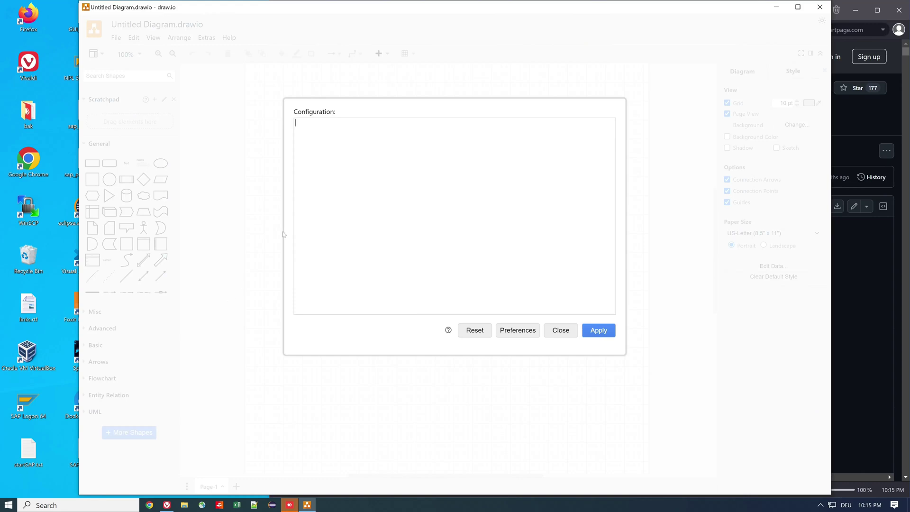
key(ctrl+v)
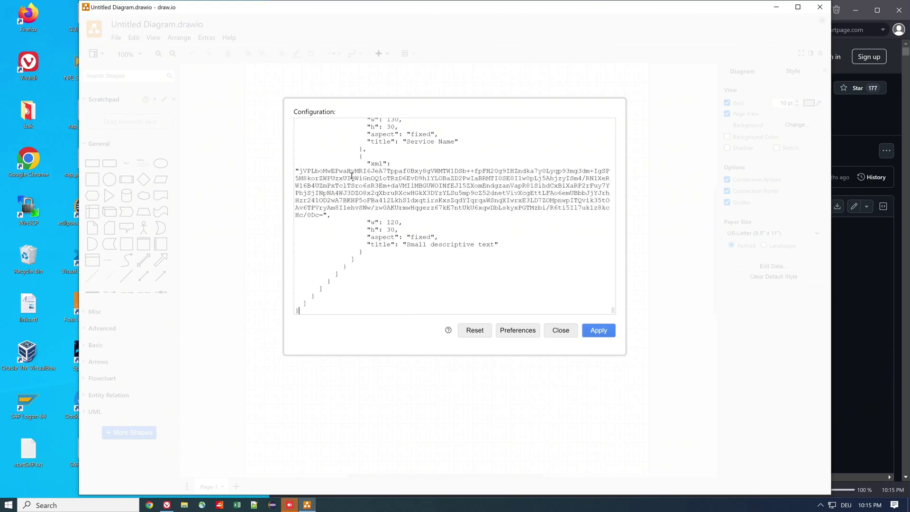
click(598, 330)
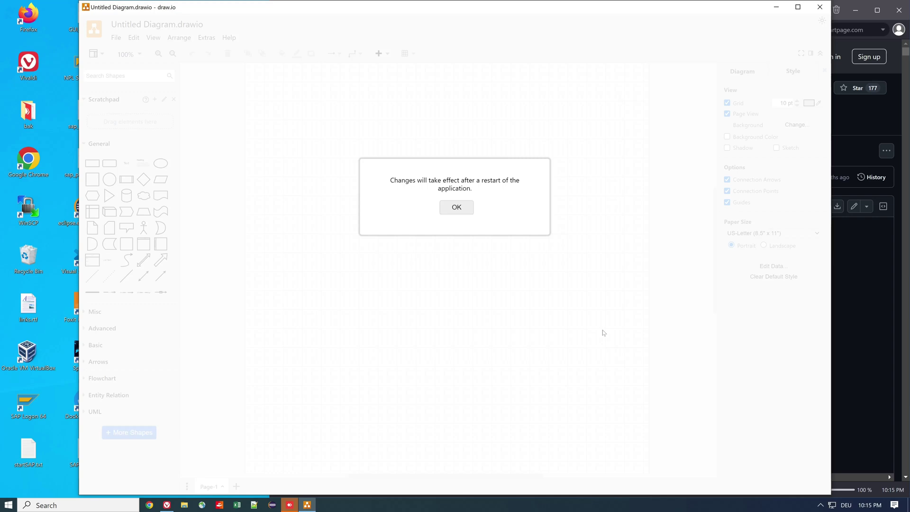
Step: Restart draw.io with a blank diagram and bring up the More Shapes library chooser
click(458, 206)
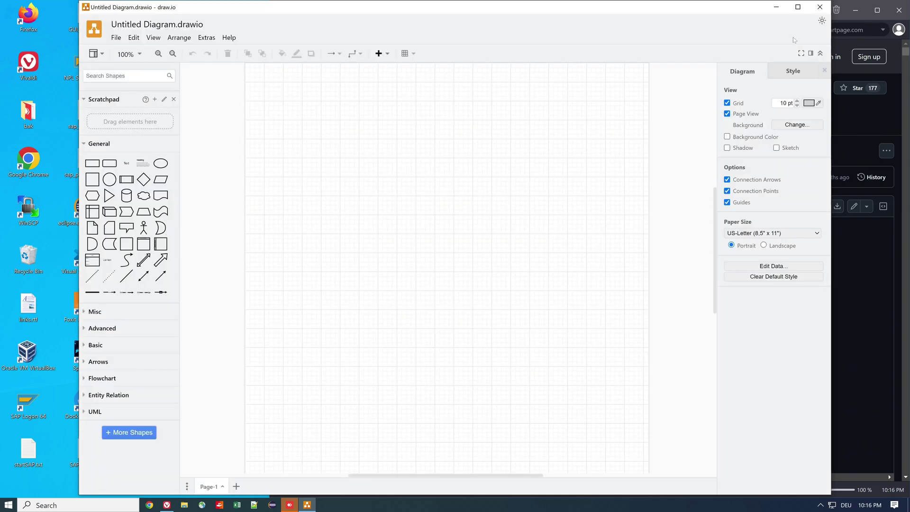
click(821, 7)
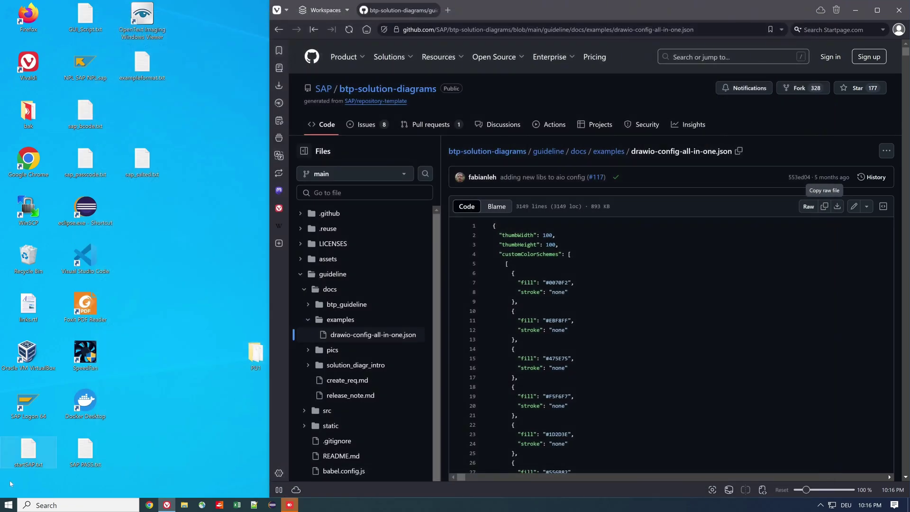
click(8, 506)
click(56, 227)
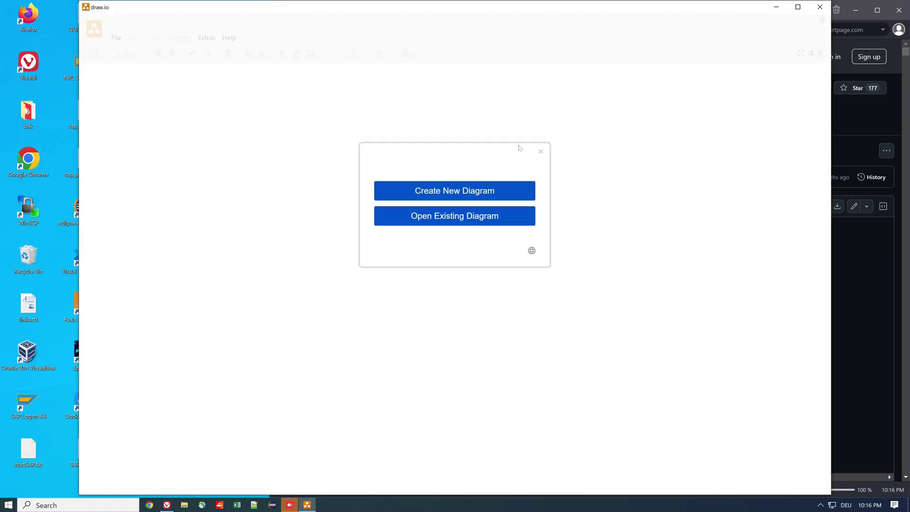
click(540, 152)
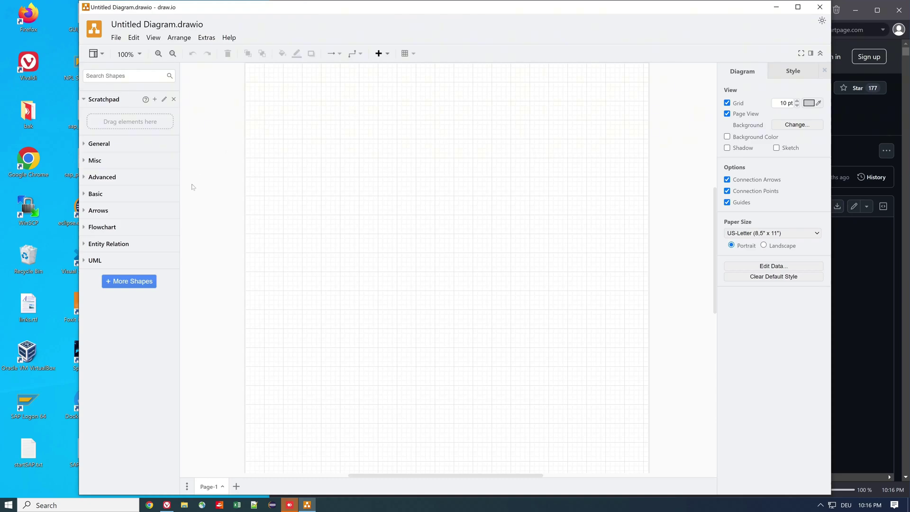
click(140, 284)
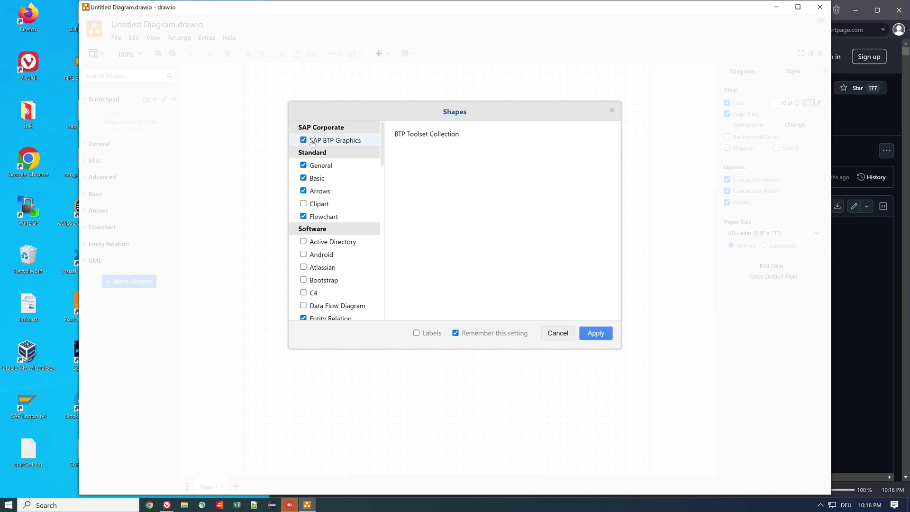
Step: Apply the SAP BTP Graphics shape libraries and widen the sidebar so library names are readable
click(596, 334)
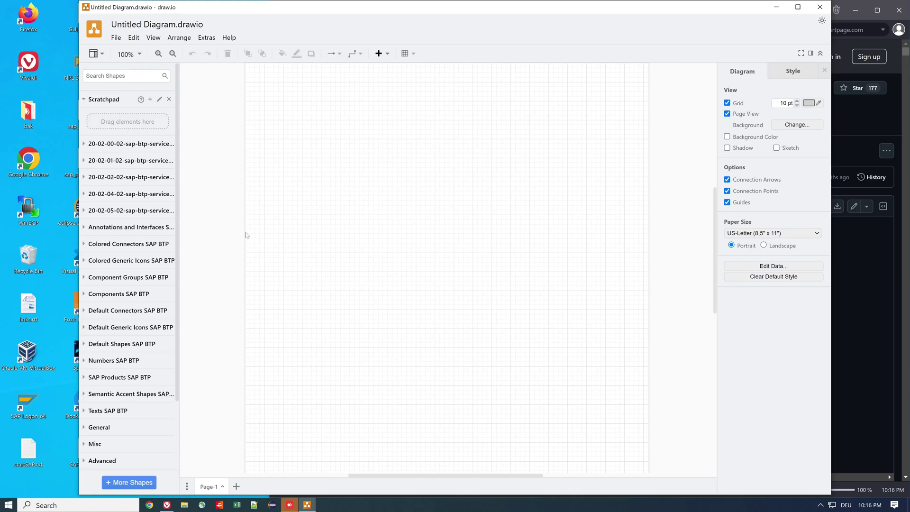
drag(180, 181, 285, 183)
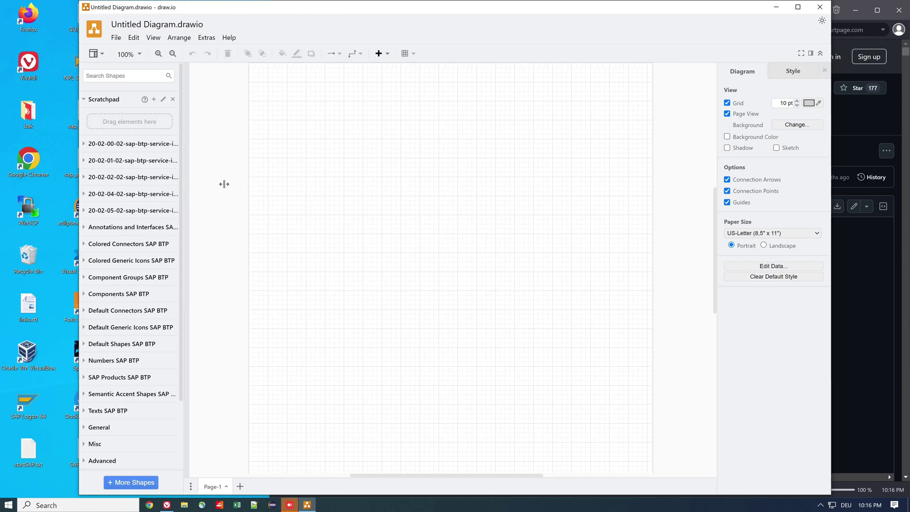
Step: Place the Cloud Integration Automation and SAP Audit Log Service icons near the top of the page
click(84, 144)
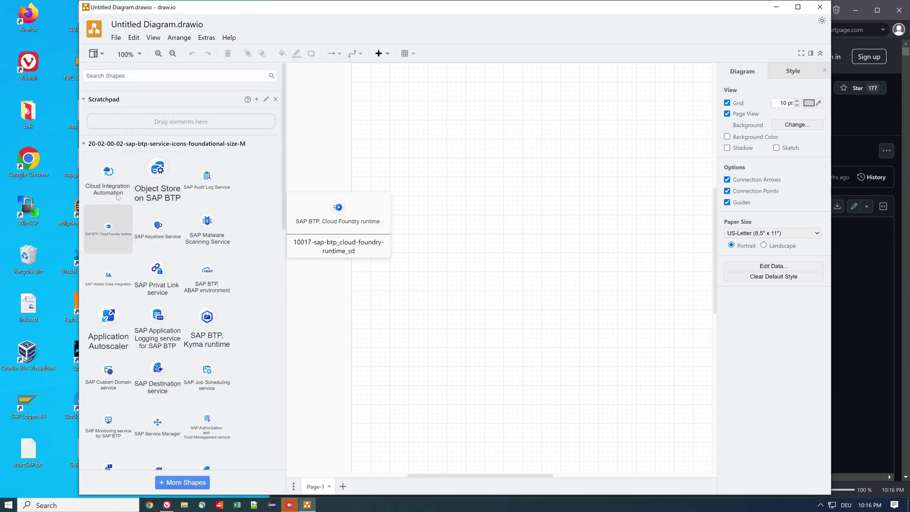
drag(148, 206, 412, 151)
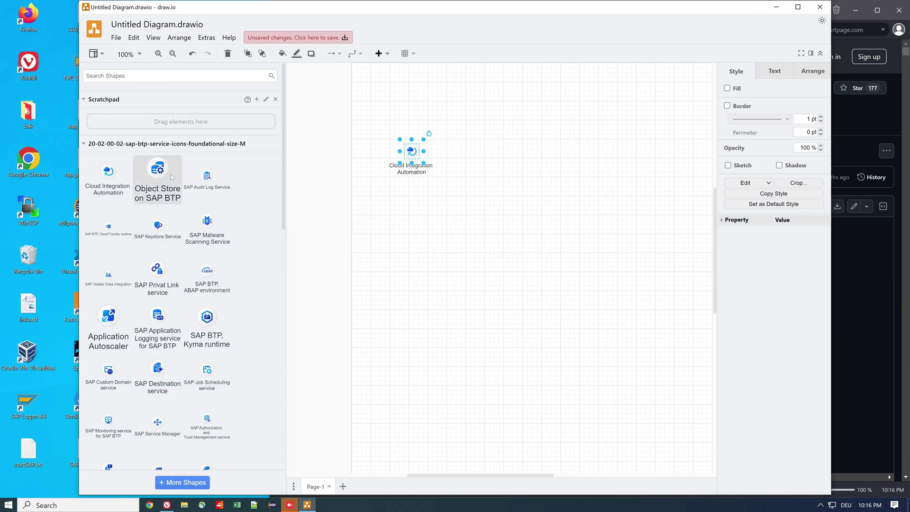
drag(206, 178, 493, 151)
Step: Enlarge the Cloud Integration Automation icon and maximize the draw.io window
click(412, 151)
drag(425, 164, 433, 171)
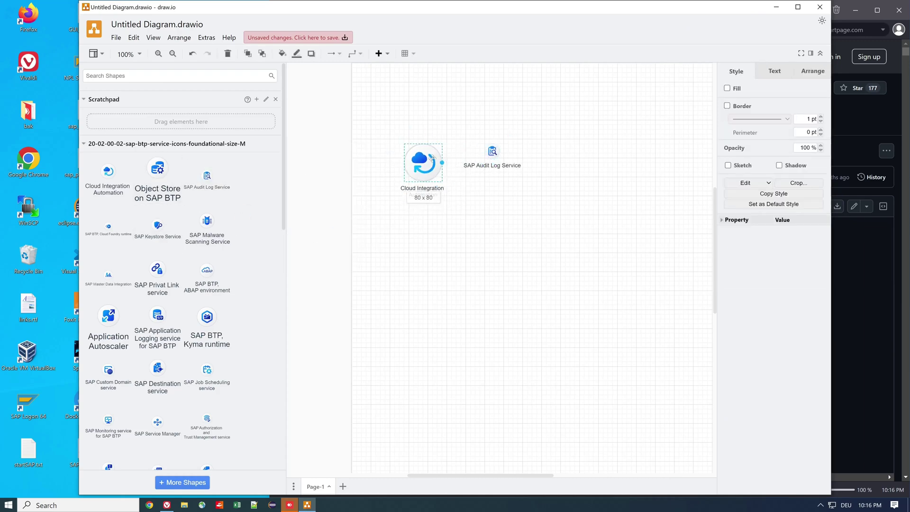
double_click(464, 10)
click(367, 155)
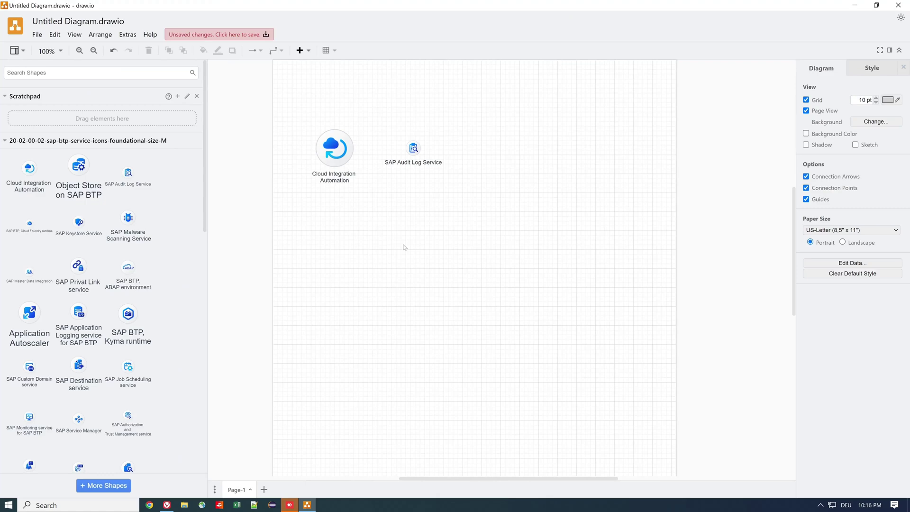
scroll(99, 214, down, 1)
click(64, 131)
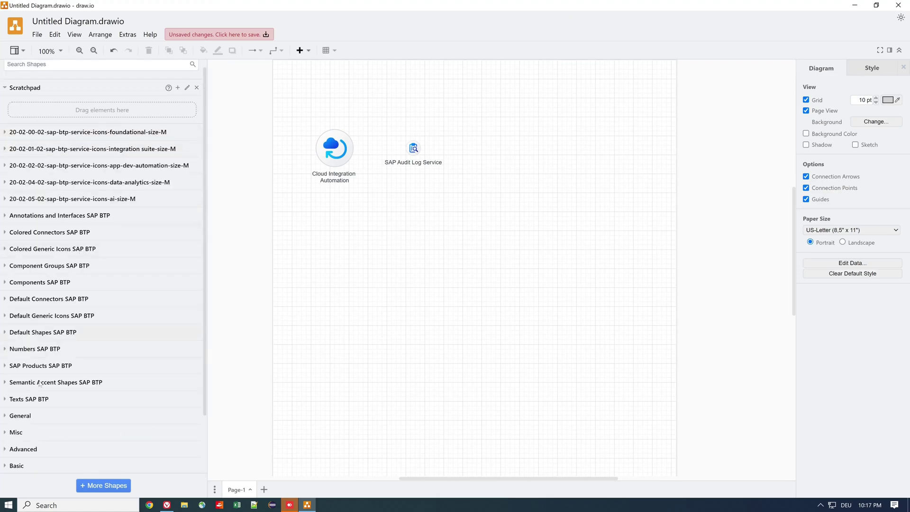
Step: Place the SAP logo from the SAP Products SAP BTP library below the service icons
click(7, 415)
click(7, 400)
scroll(100, 284, down, 3)
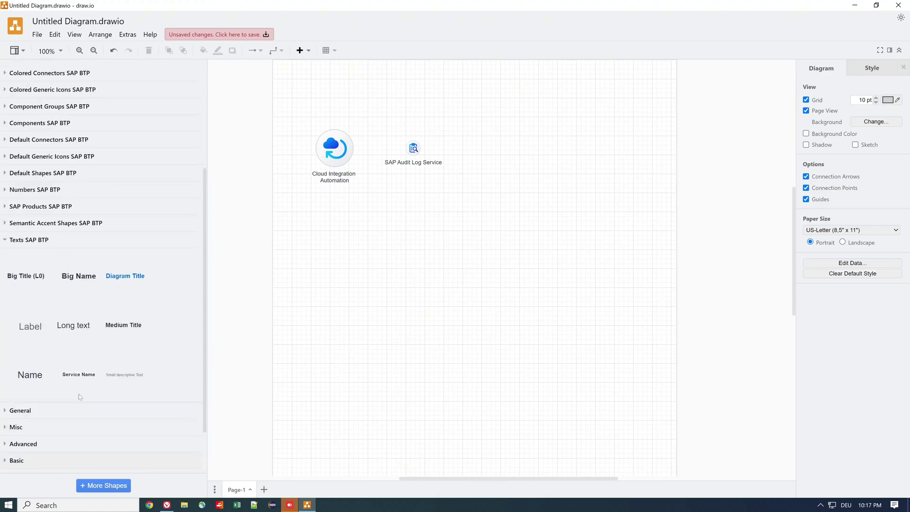
click(6, 256)
click(7, 238)
mouse_move(78, 275)
mouse_down()
mouse_move(392, 235)
mouse_move(414, 151)
mouse_up()
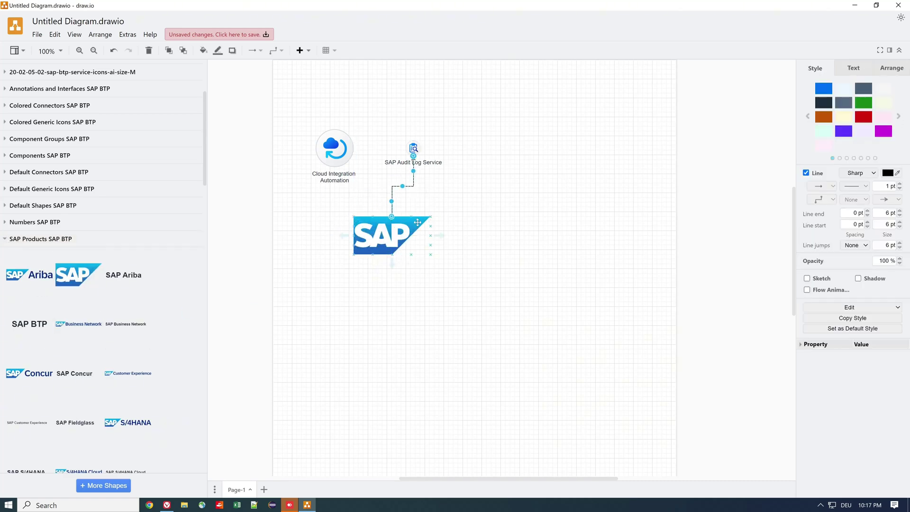
Step: Review the SAP logo's text, arrange and style settings in the format panel
click(854, 67)
click(892, 68)
click(815, 68)
click(435, 213)
Step: Check the SAP logo, audit icon and the arrow connecting them, then deselect
click(404, 244)
click(413, 147)
click(401, 183)
click(518, 136)
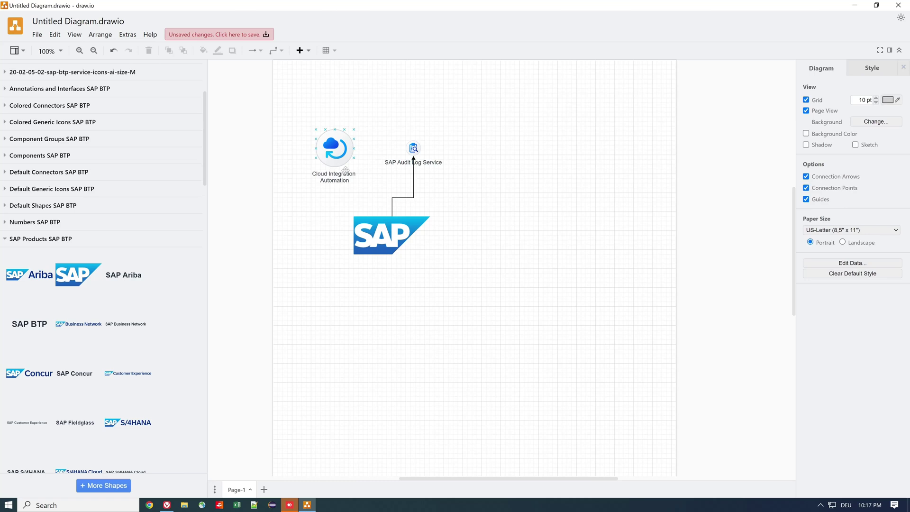
Step: Place the SAP S/4HANA logo right of the SAP logo and a rounded rectangle covering both
drag(128, 423, 498, 232)
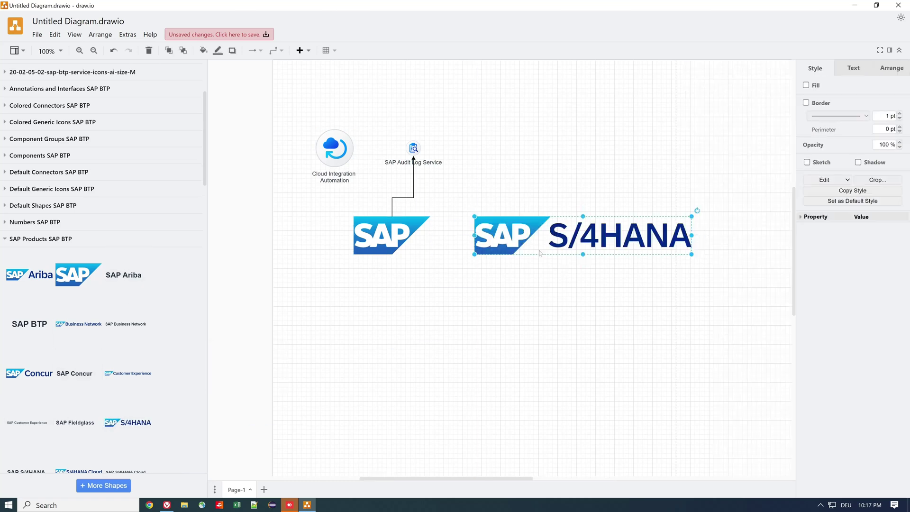
drag(541, 252, 527, 257)
click(34, 223)
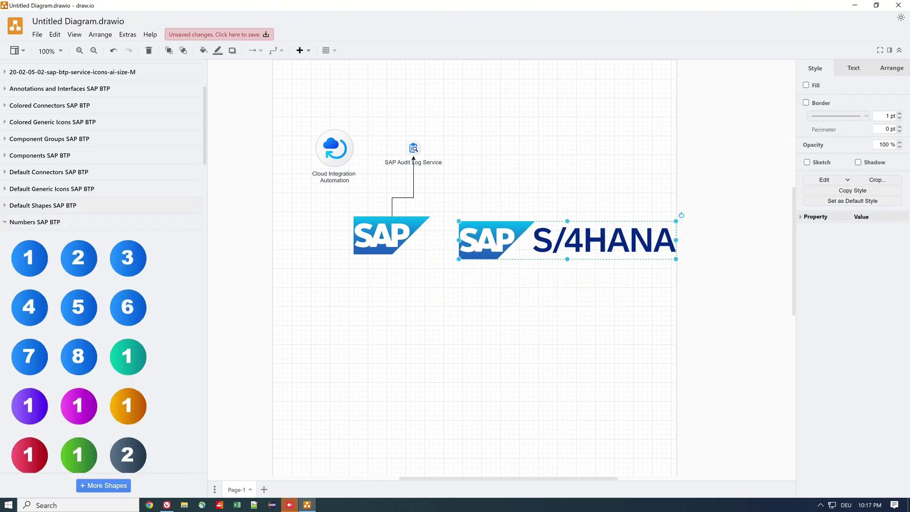
click(43, 206)
mouse_move(29, 240)
mouse_down()
mouse_move(309, 130)
mouse_move(306, 193)
mouse_up()
drag(392, 277, 690, 282)
Step: Send the rectangle behind both logos and shift the SAP logo left inside the box
right_click(520, 243)
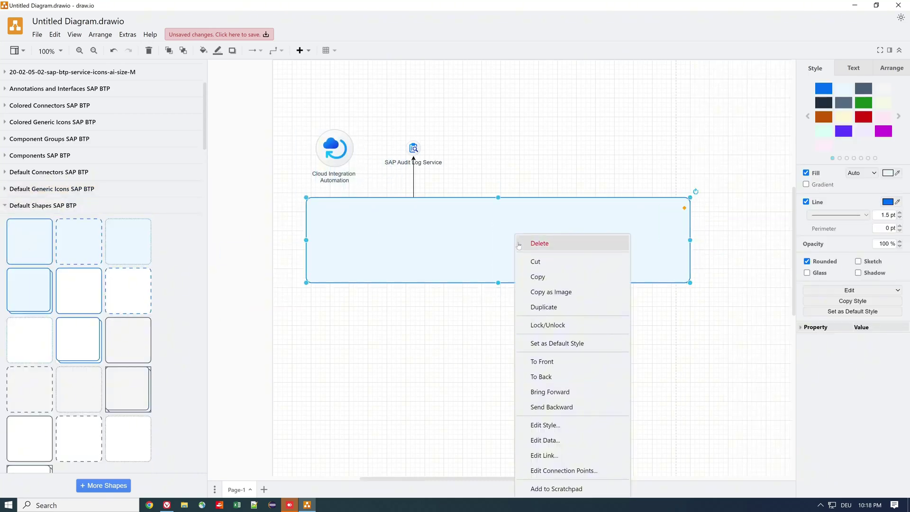
click(554, 408)
right_click(363, 218)
click(398, 395)
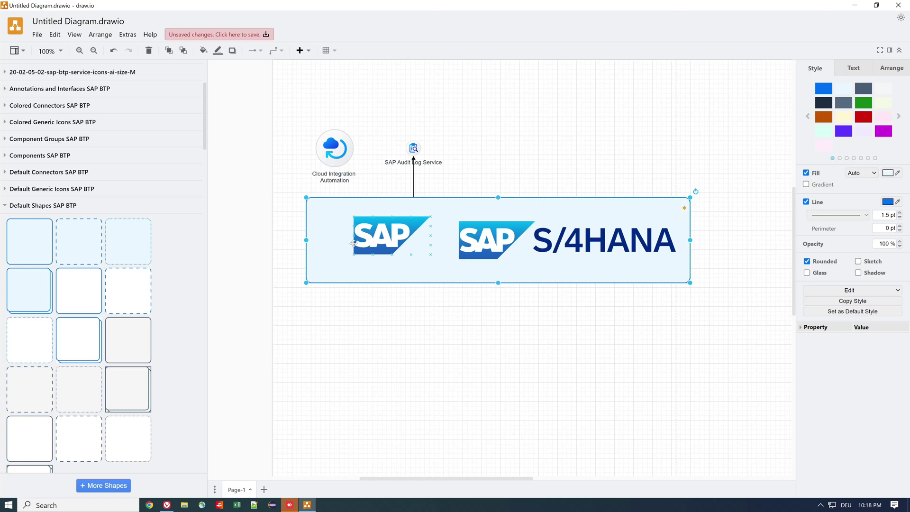
drag(354, 243, 340, 248)
click(387, 321)
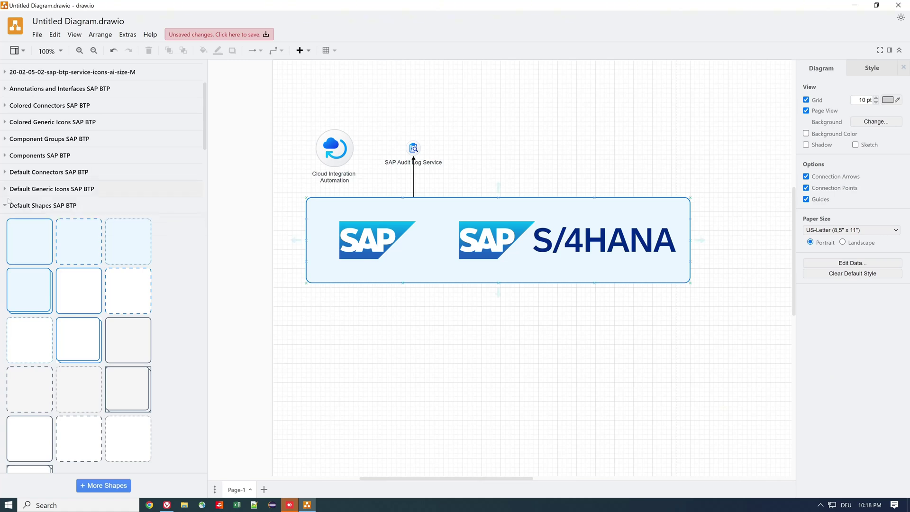
Step: Add a dashed elbow connector from Cloud Integration Automation to SAP Audit Log Service
click(6, 190)
click(6, 172)
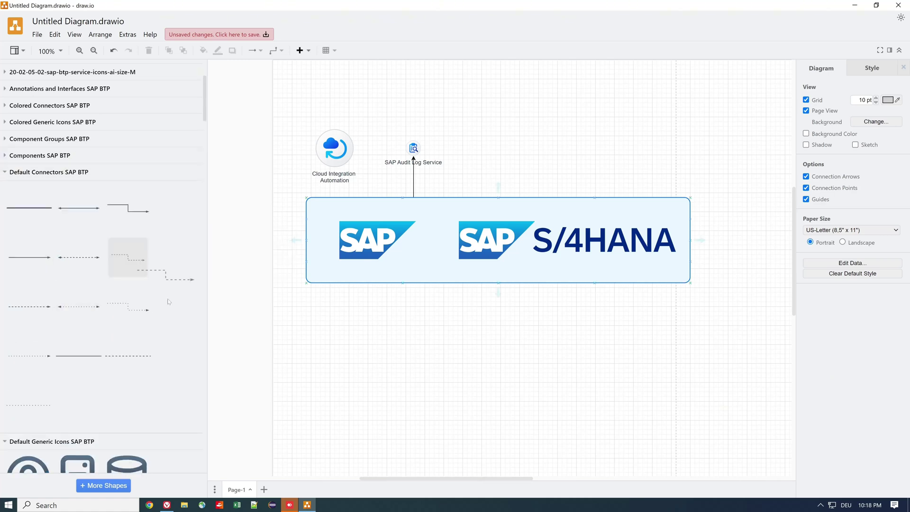
drag(168, 301, 380, 182)
drag(361, 109, 353, 149)
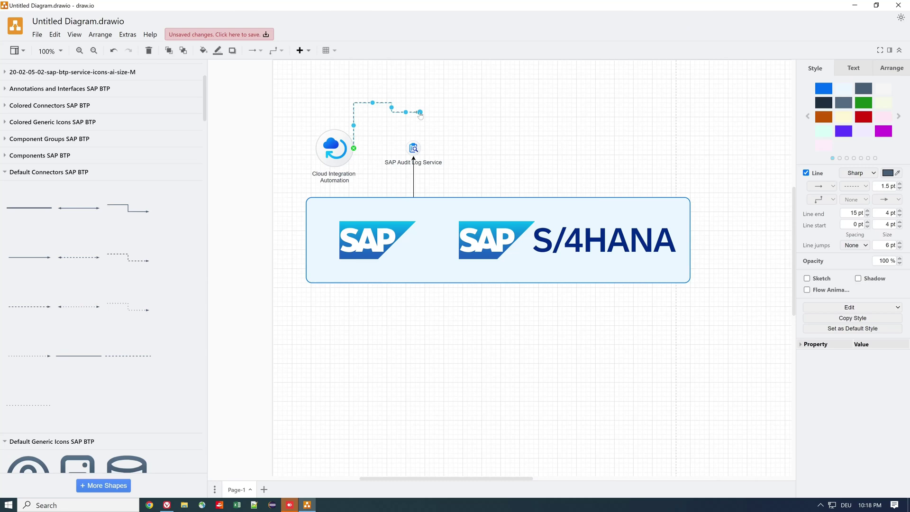
drag(420, 112, 413, 140)
click(854, 70)
click(815, 70)
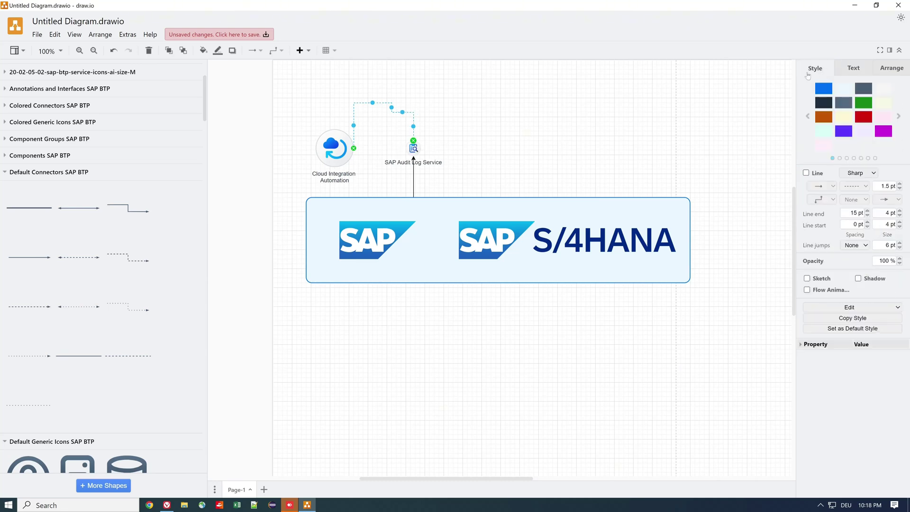